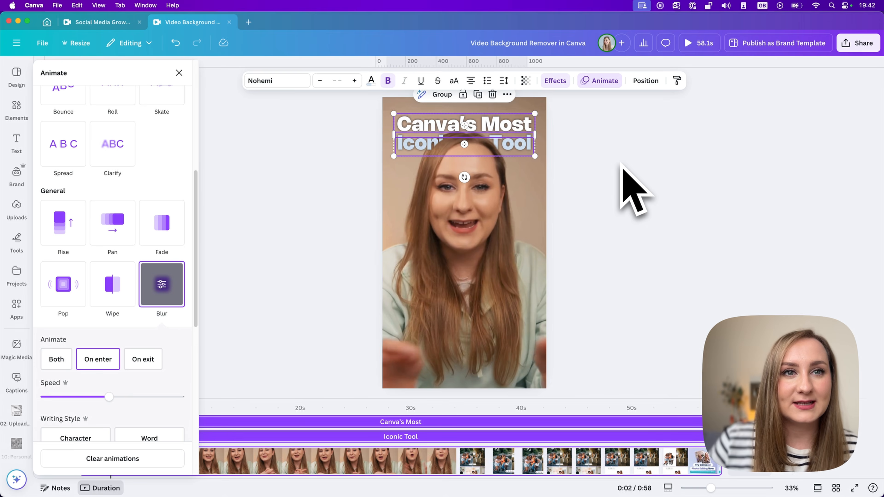
Step: Play and pause the video to preview the animated title
left_click(60, 439)
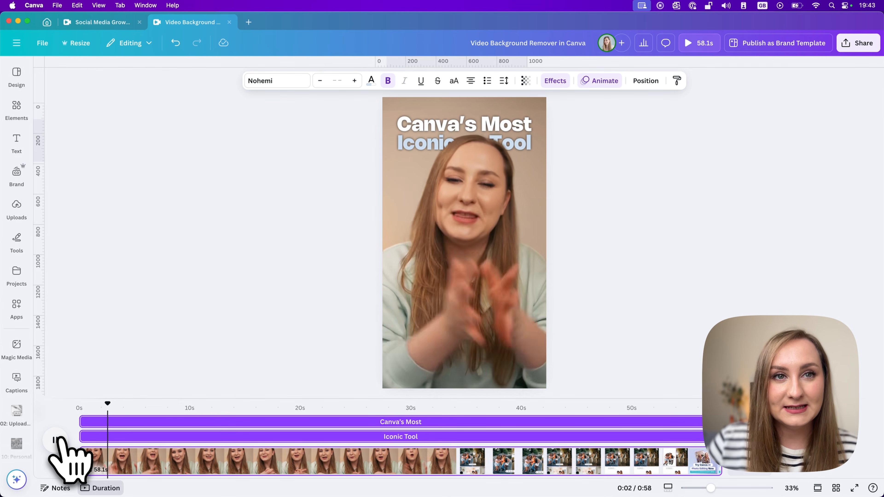
left_click(59, 439)
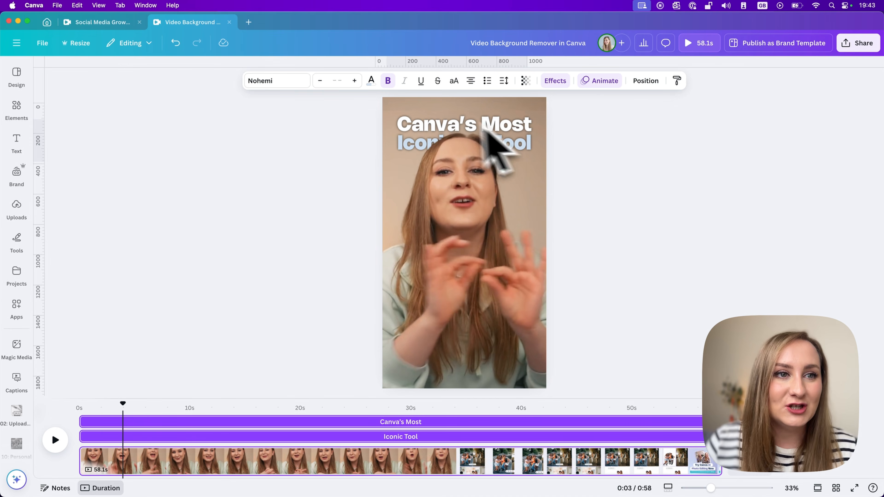
left_click(304, 127)
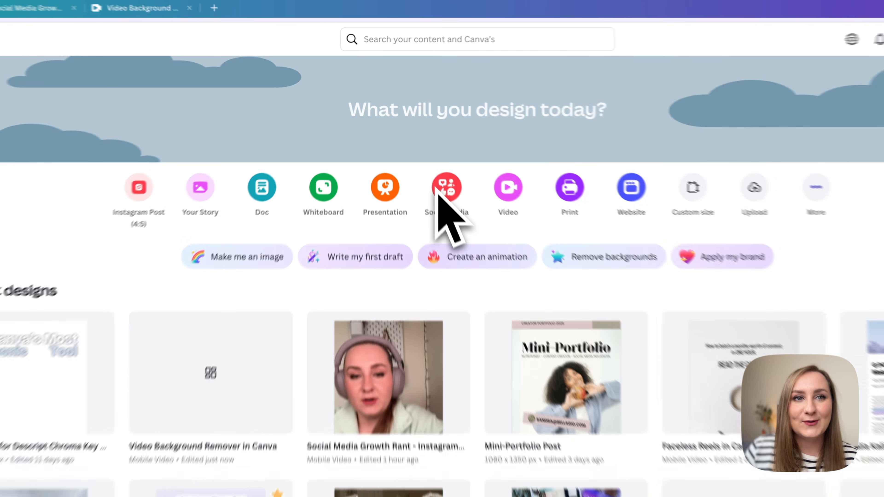
Step: Start a new Instagram Reel design from the Social media category on the home page
left_click(427, 163)
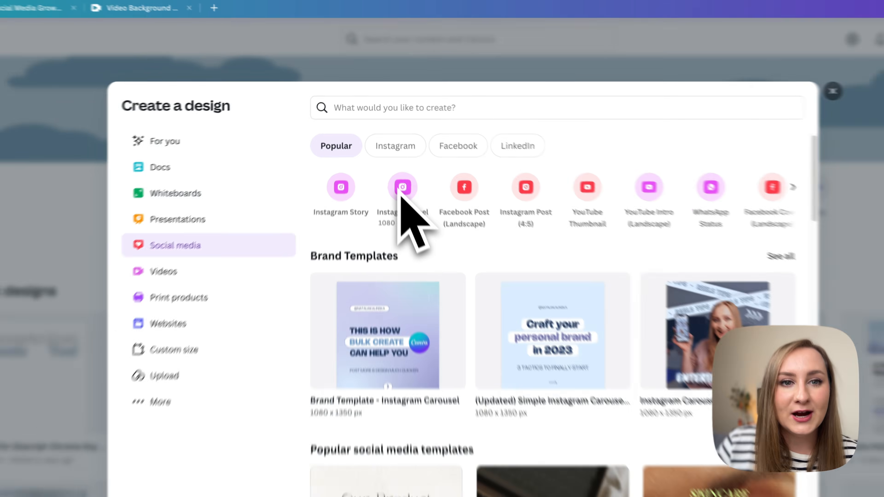
left_click(408, 209)
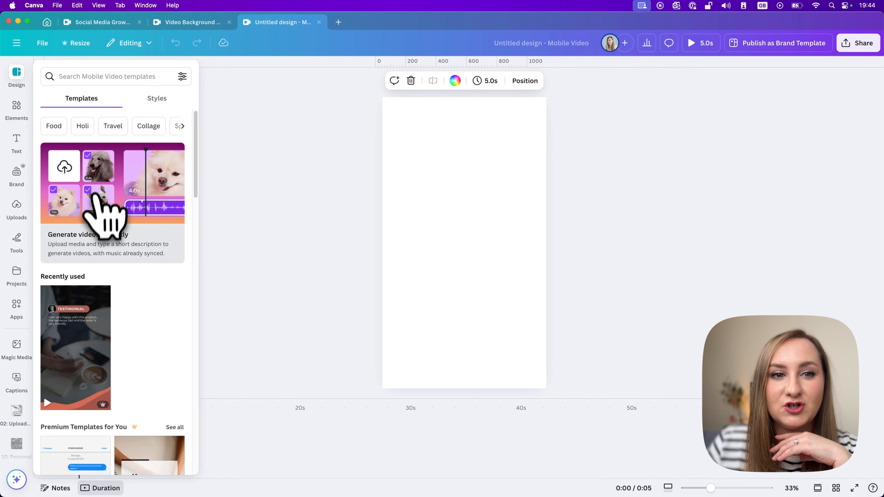
Step: Open the instant video generator and select nine uploaded clips for the new video
left_click(131, 219)
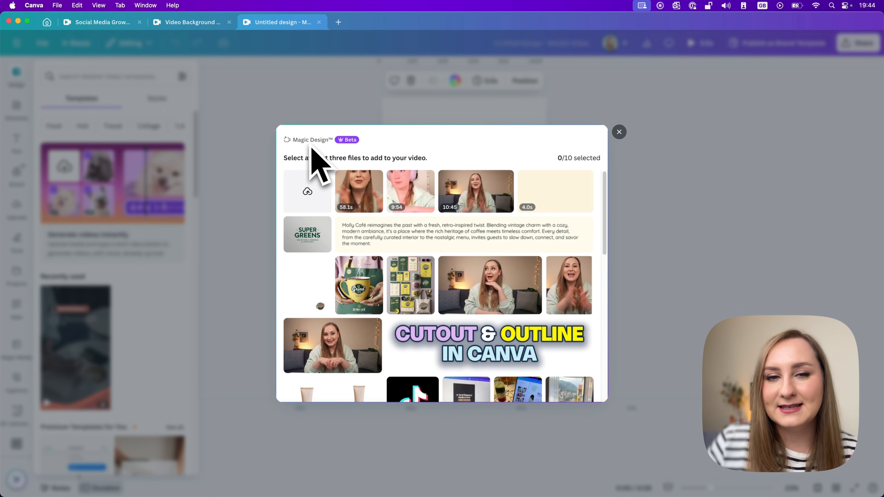
scroll(398, 244, "down", 10)
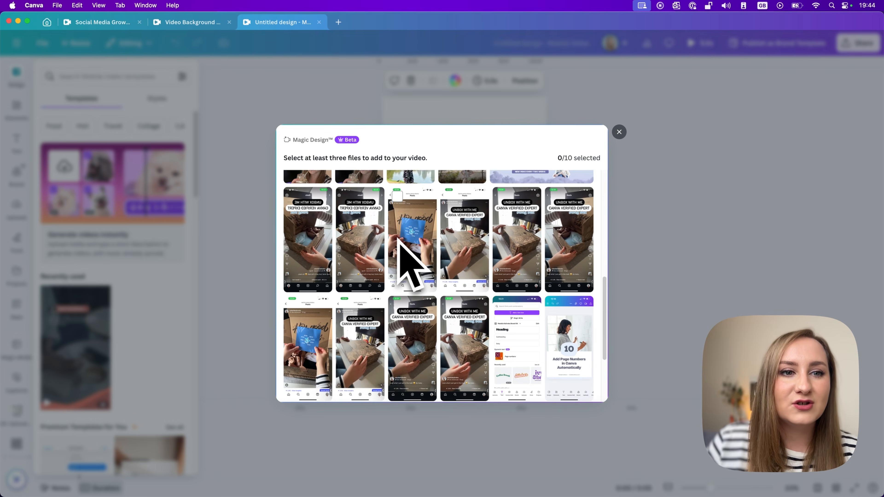
scroll(396, 240, "down", 15)
scroll(396, 241, "down", 4)
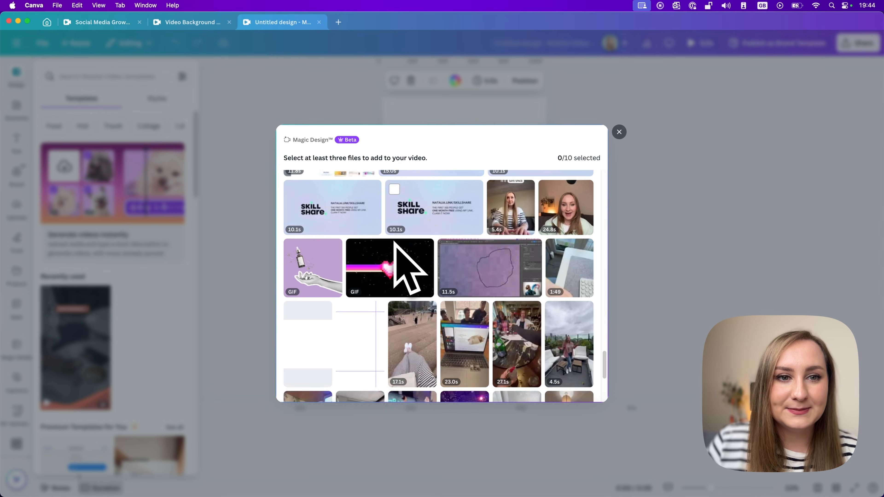
left_click(416, 238)
left_click(468, 240)
left_click(520, 239)
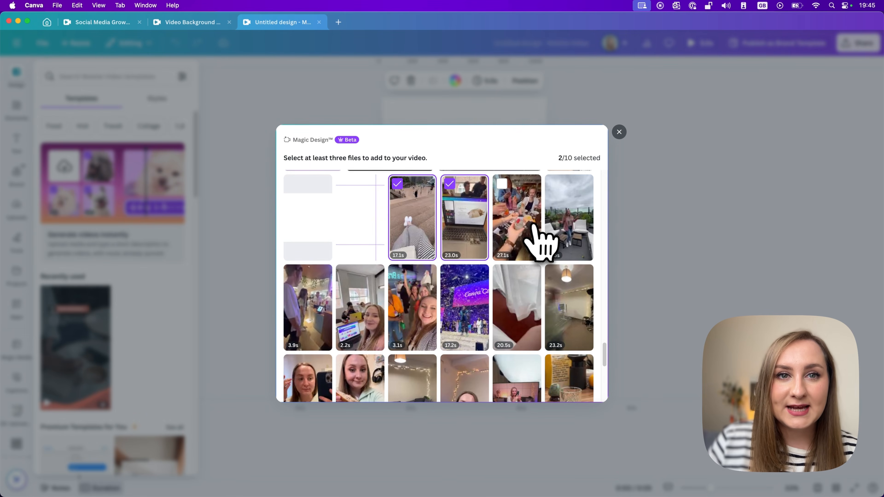
left_click(581, 230)
left_click(313, 298)
left_click(359, 298)
left_click(414, 300)
left_click(466, 301)
left_click(517, 301)
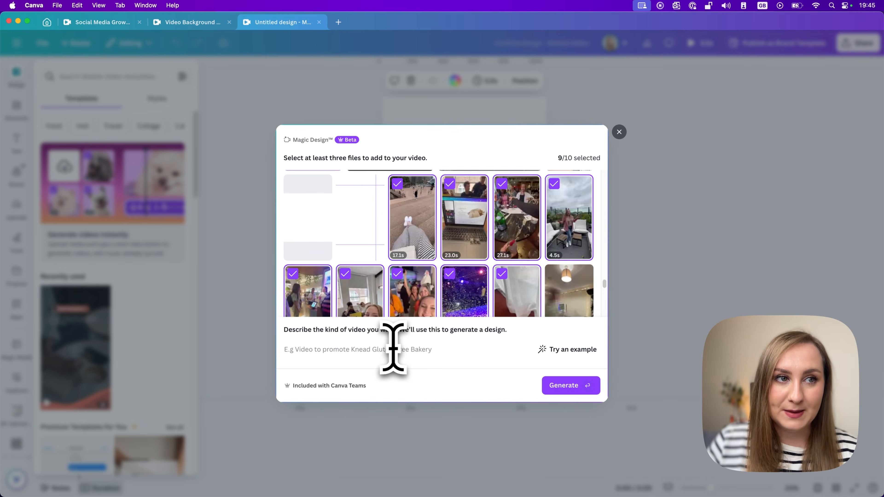
Step: Describe the video as 'A throwback mini-vlog from Canva Create 2023 in Sydney.' and generate it
left_click(393, 349)
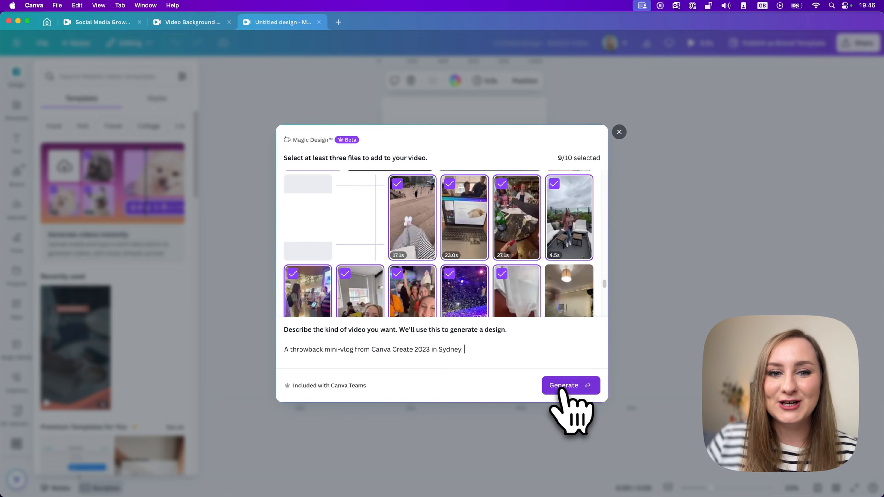
left_click(563, 385)
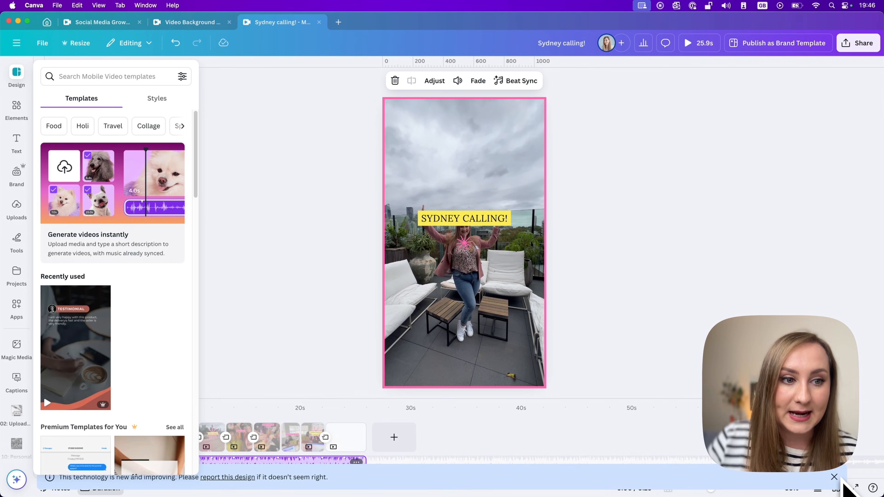
Step: Dismiss the feedback notice and play the generated video to preview it
left_click(834, 477)
key("space")
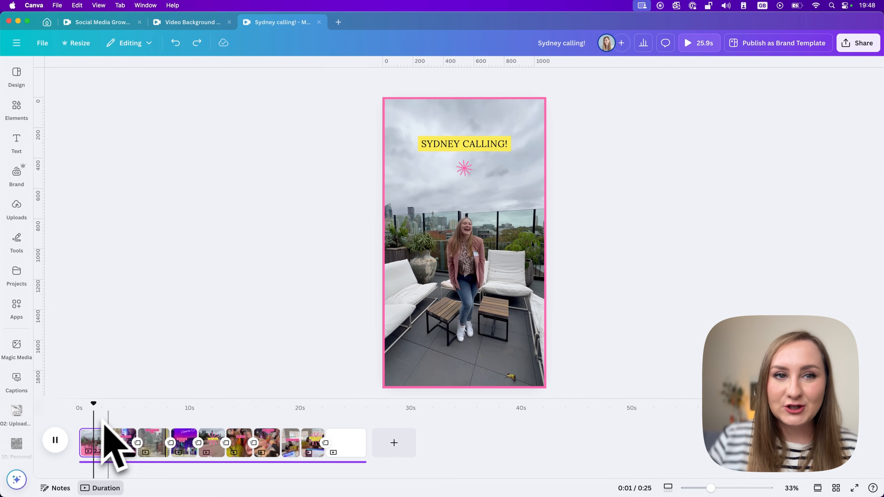
left_click(144, 463)
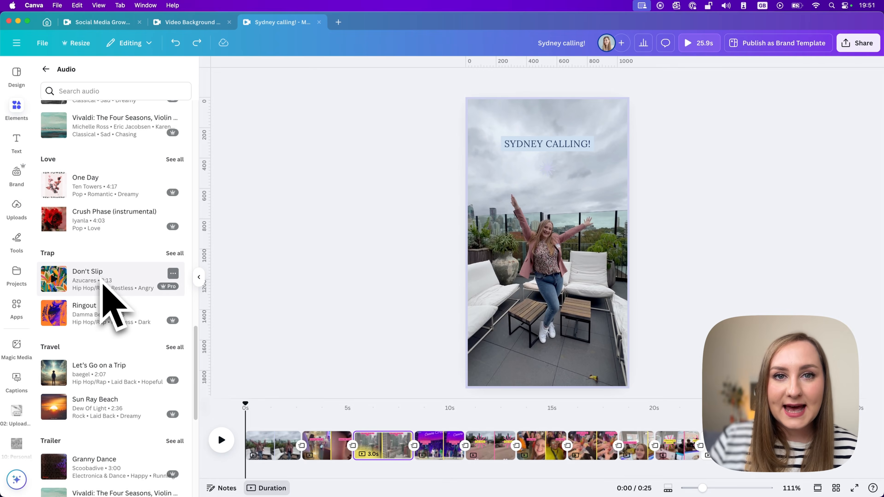
Step: Add the 'Don't Slip' trap track from the audio library to the video's timeline
left_click_drag(104, 278, 252, 479)
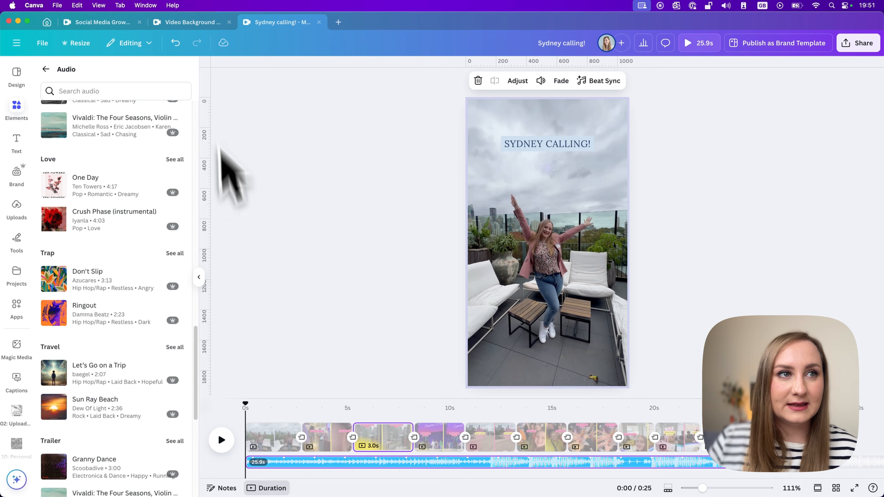
left_click(238, 97)
Step: Set the music track's volume to 0
left_click(279, 465)
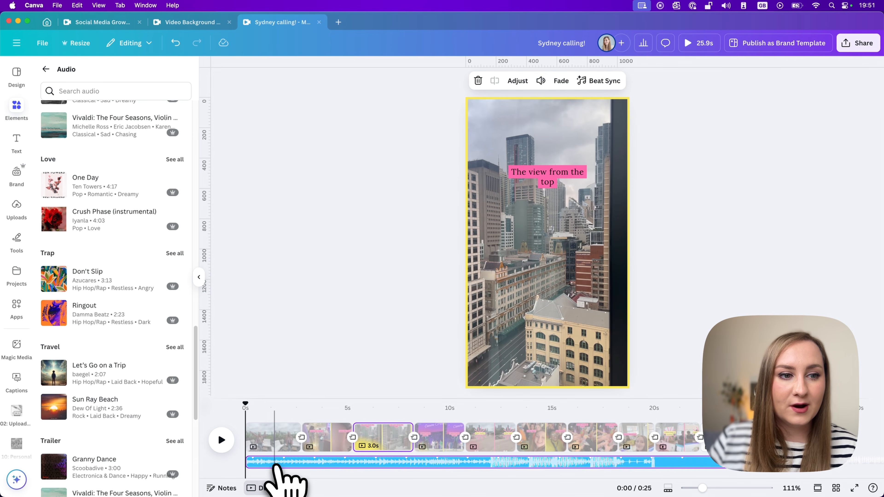
left_click(540, 80)
left_click_drag(518, 111, 451, 130)
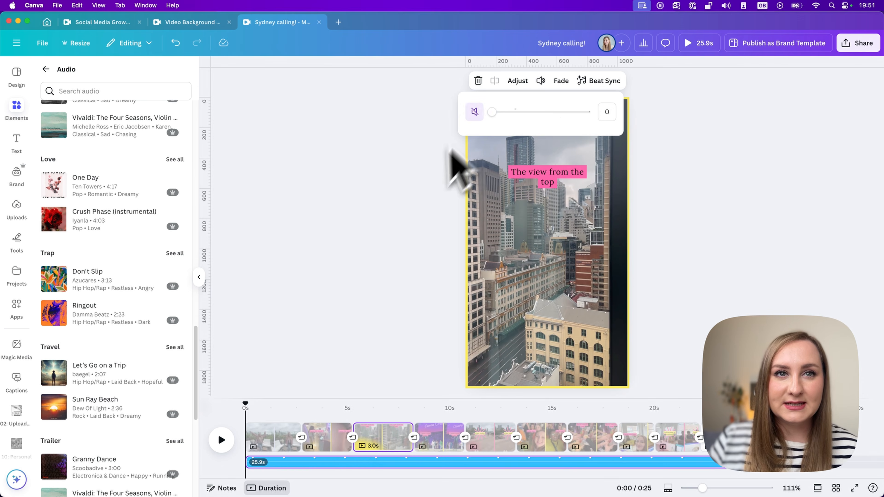
left_click(447, 150)
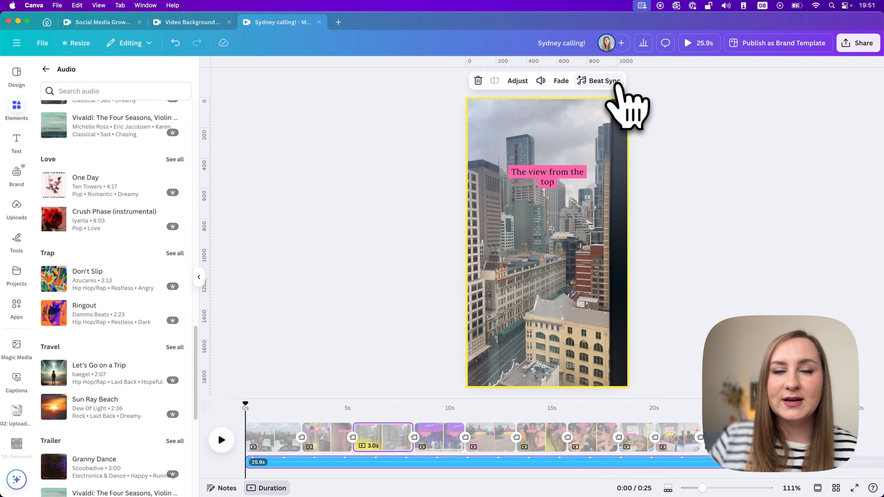
Step: Turn on Beat Sync so the clips are timed to the music track
left_click(613, 83)
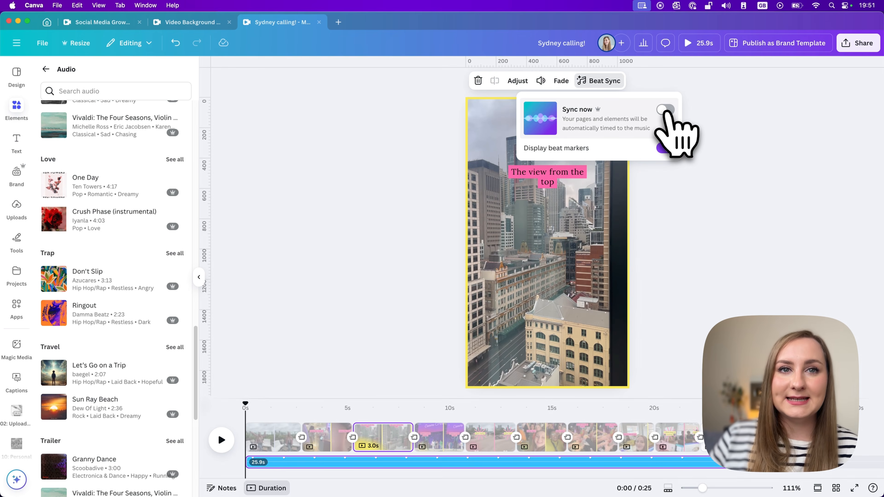
left_click(666, 110)
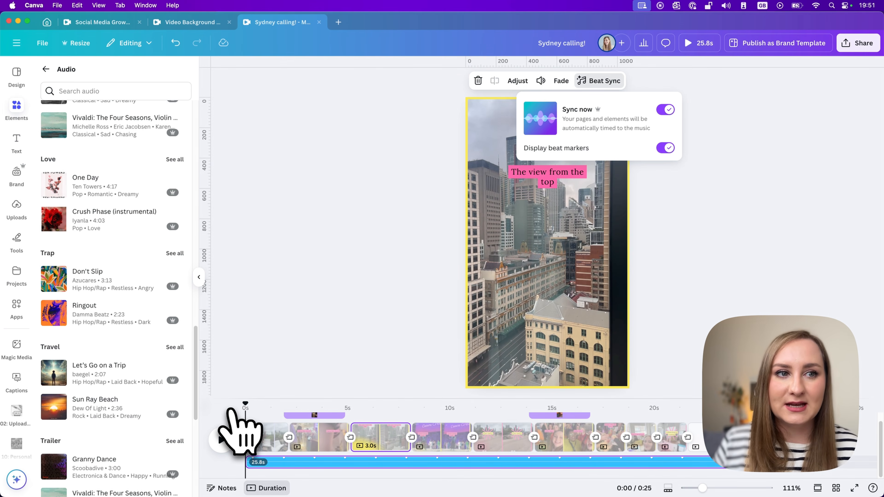
Step: Play the video and jump between points on the timeline to review the beat-synced cuts
left_click(222, 439)
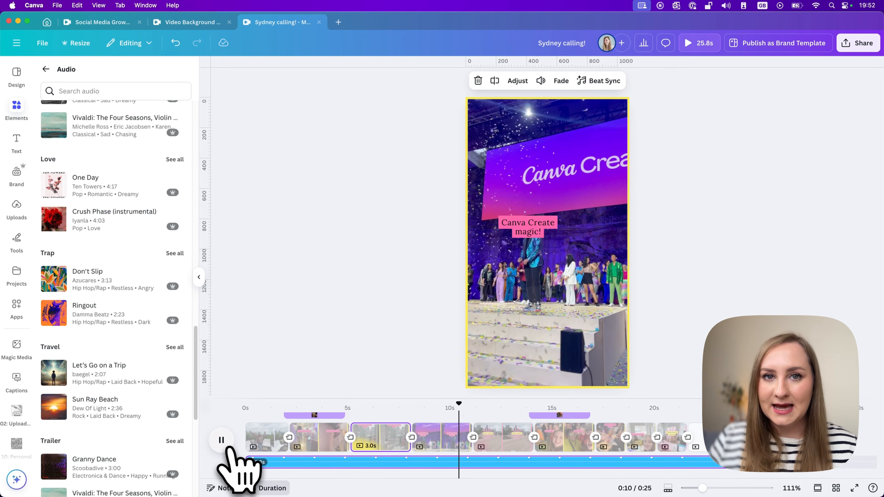
left_click(315, 463)
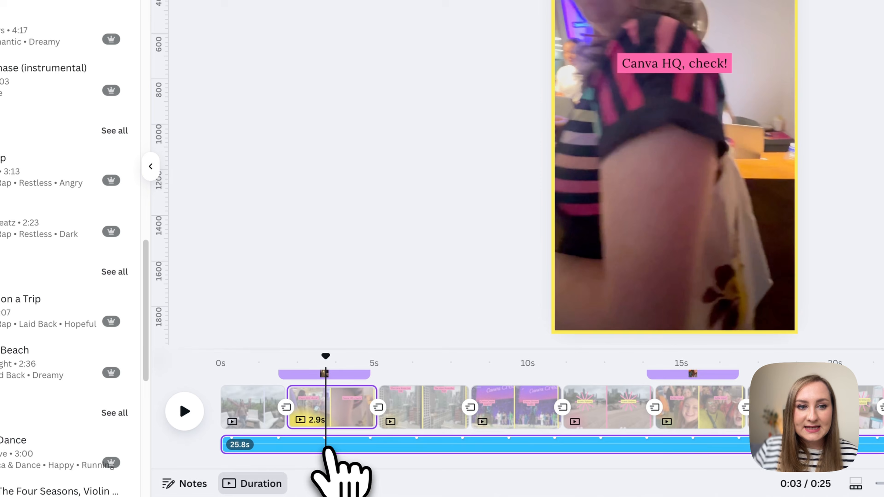
left_click(370, 452)
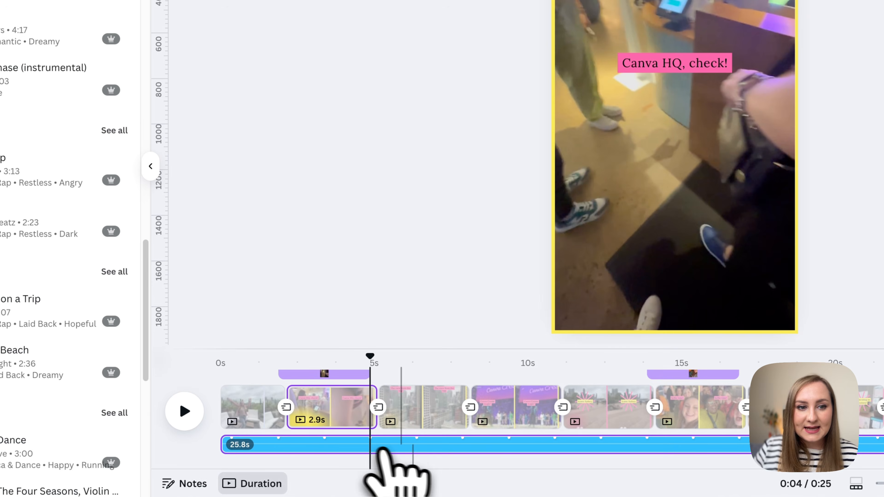
left_click(420, 453)
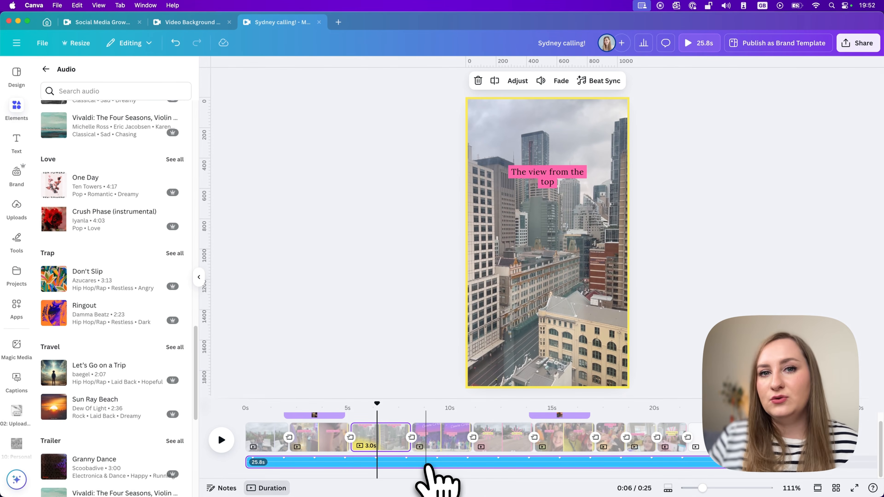
left_click(423, 465)
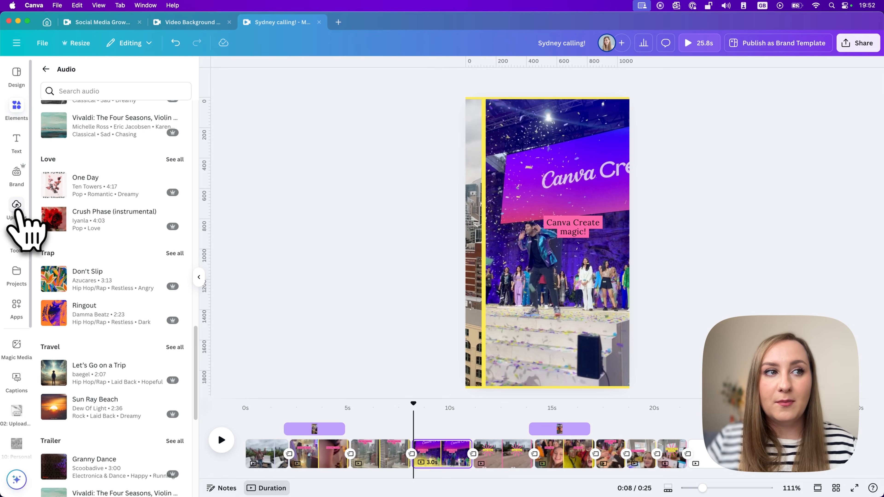
Step: Add the uploaded 'Favorite (audio).mp3' track to the video's timeline
left_click(17, 209)
left_click(193, 122)
scroll(202, 240, "down", 5)
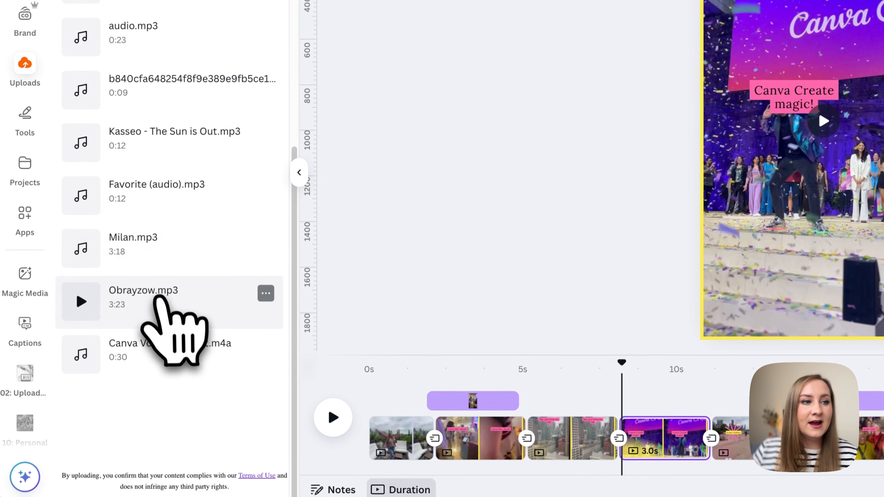
left_click_drag(147, 294, 366, 496)
left_click_drag(293, 468, 340, 469)
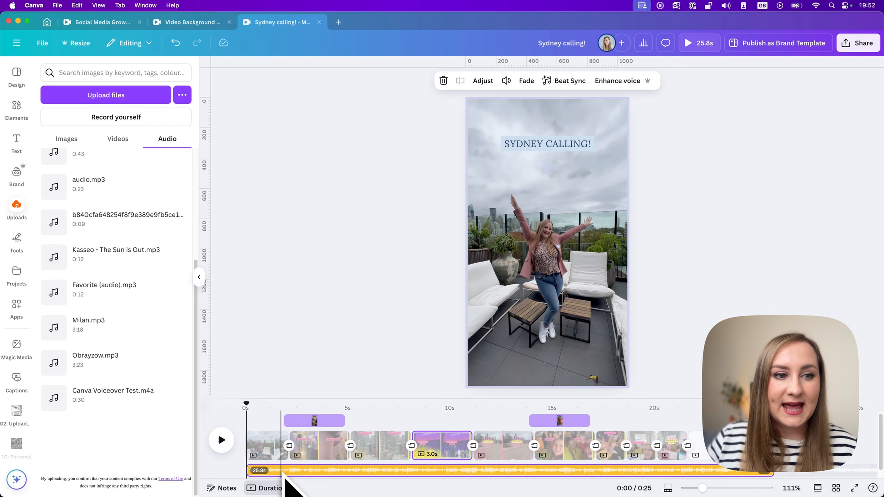
Step: Apply Beat Sync to the newly added audio track
left_click(571, 83)
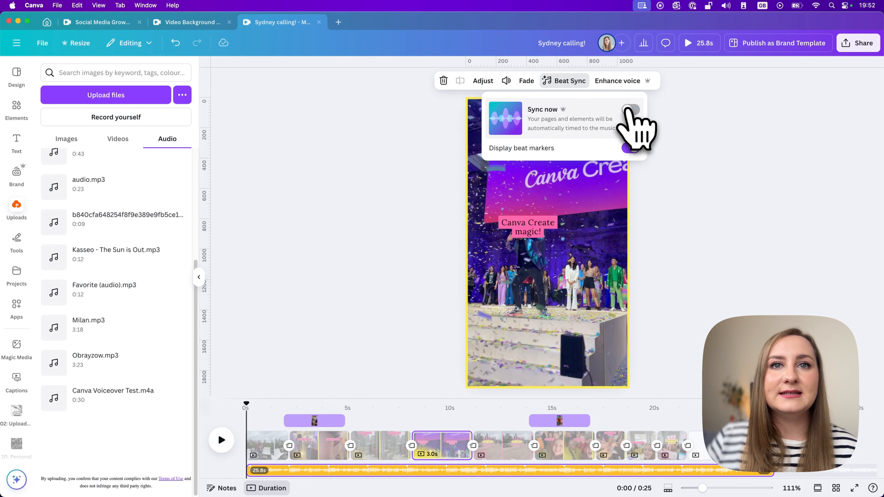
left_click(631, 110)
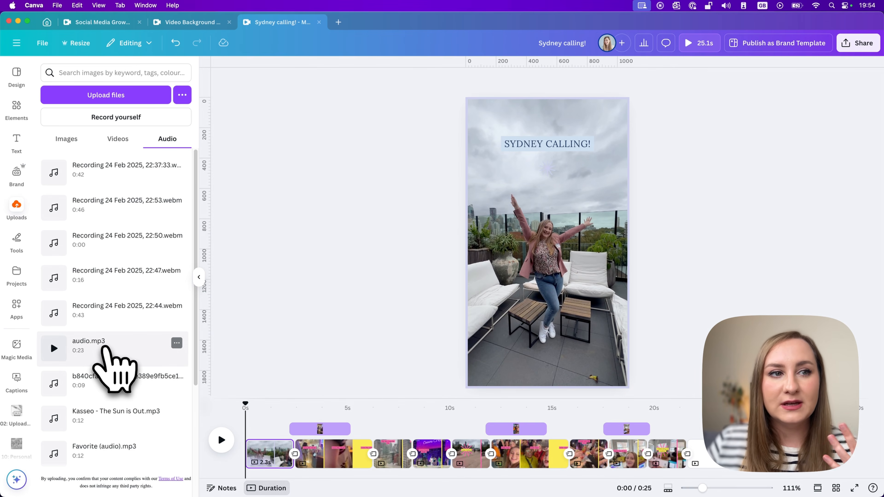
Step: Add the uploaded 'audio.mp3' track to the timeline and play the video to preview it
left_click_drag(104, 348, 258, 472)
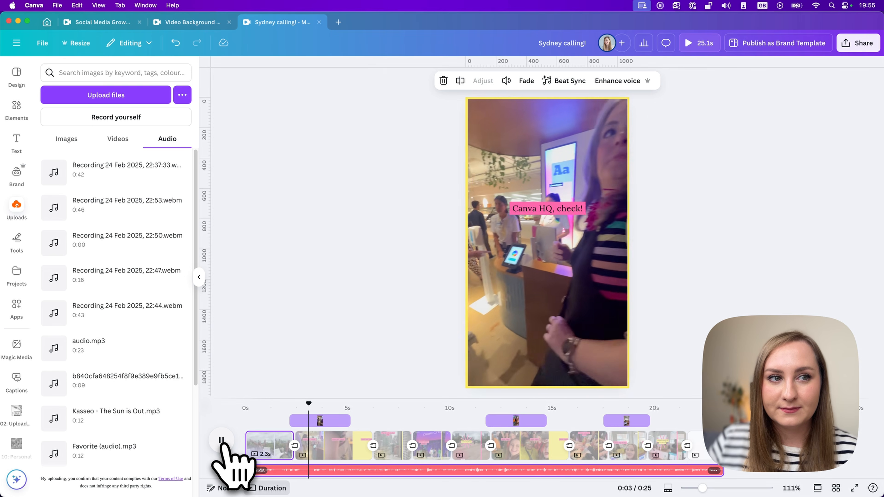
left_click(222, 441)
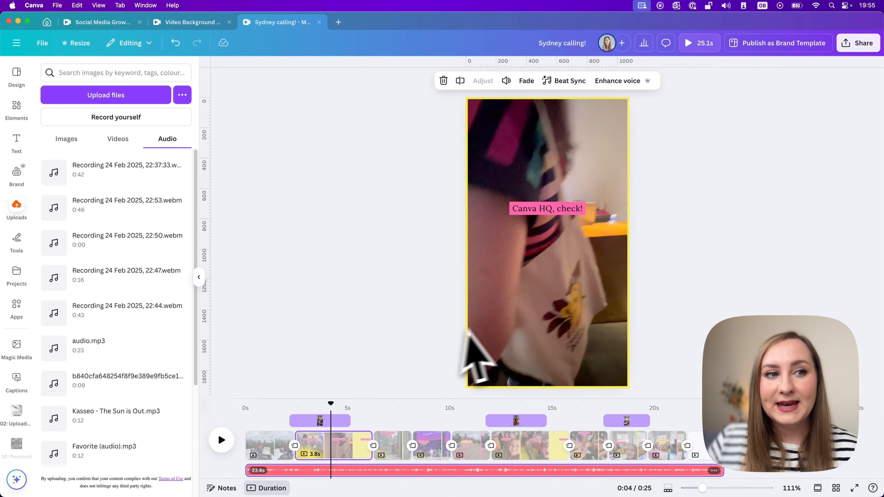
left_click(364, 459)
left_click(338, 470)
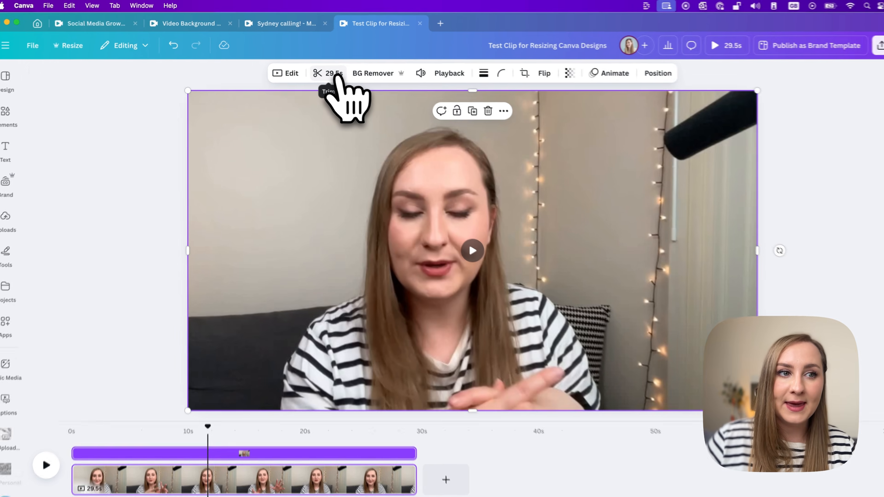
Step: Auto-trim the talking-head clip in the Test Clip for Resizing Canva Designs video
left_click(387, 104)
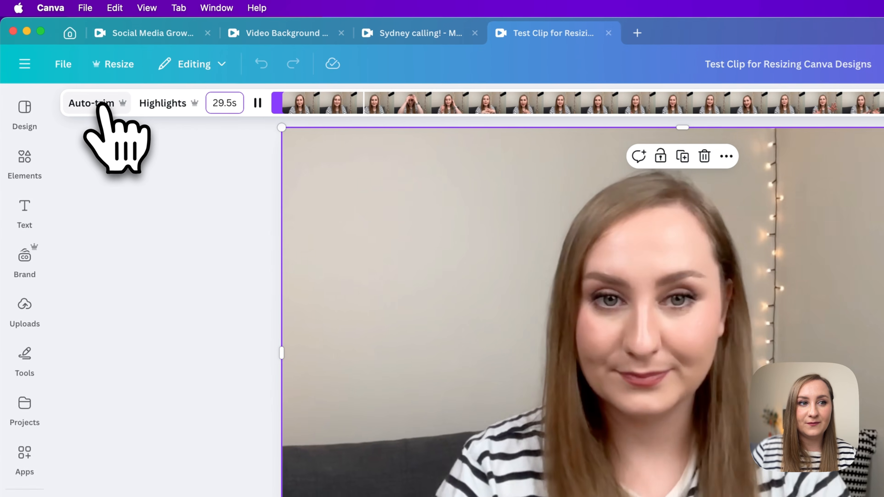
left_click(101, 104)
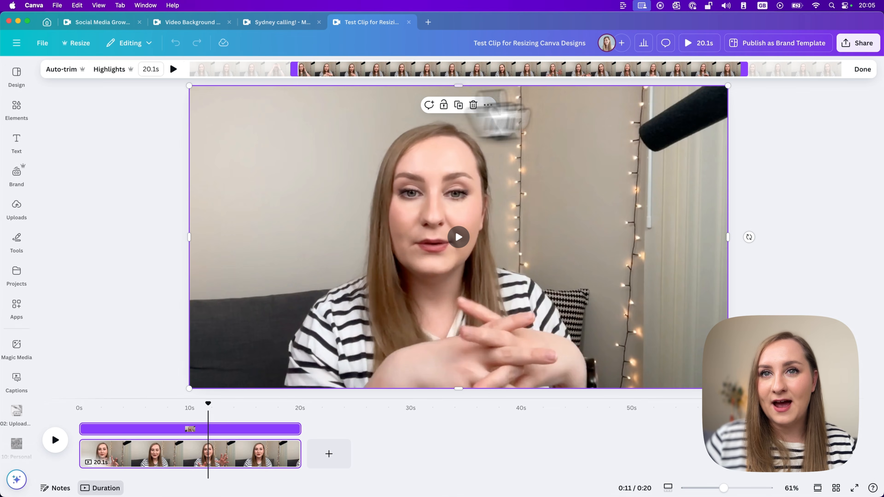
left_click(862, 70)
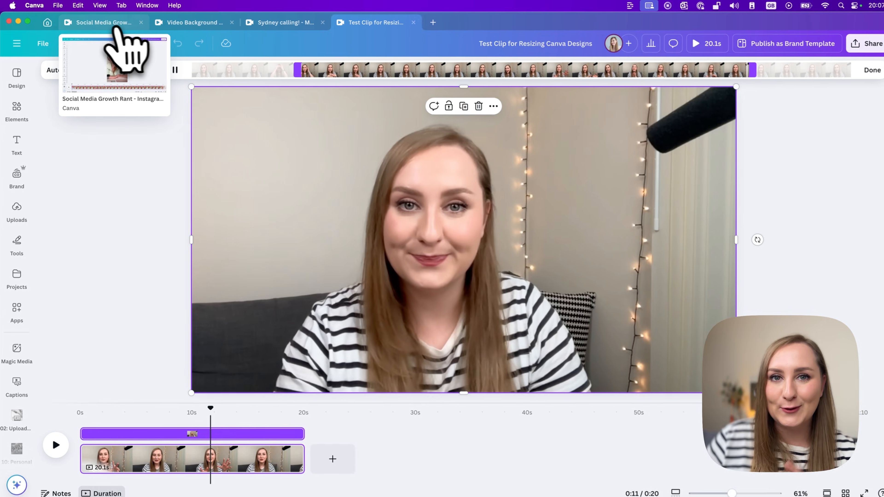
Step: Switch to the 'Social Media Growth Rant - Instagram Reels' design
left_click(155, 33)
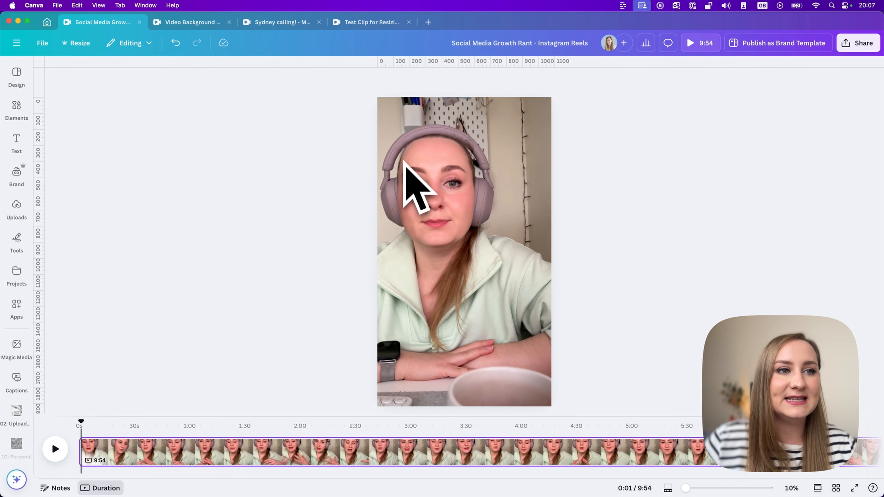
Step: Select the Hacking Content Performance, The Illusion of Learning and Focus on Creation highlights of the talking-head clip and add them to the design
left_click(479, 166)
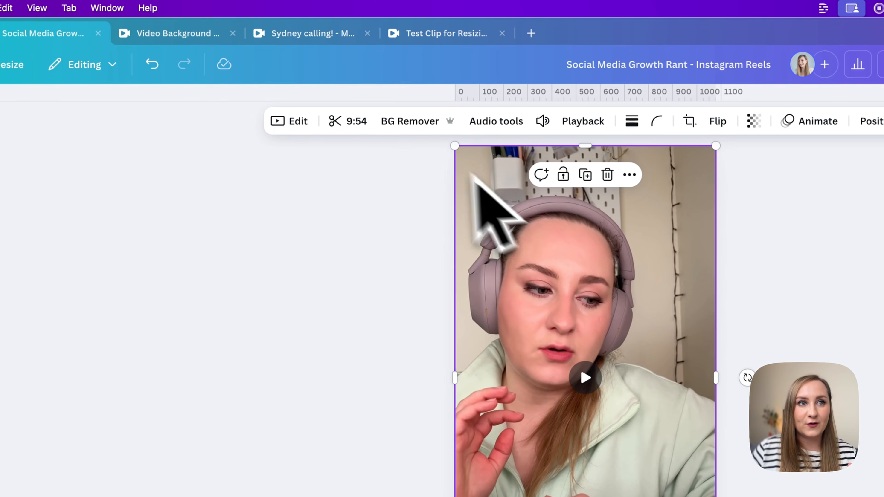
left_click(353, 129)
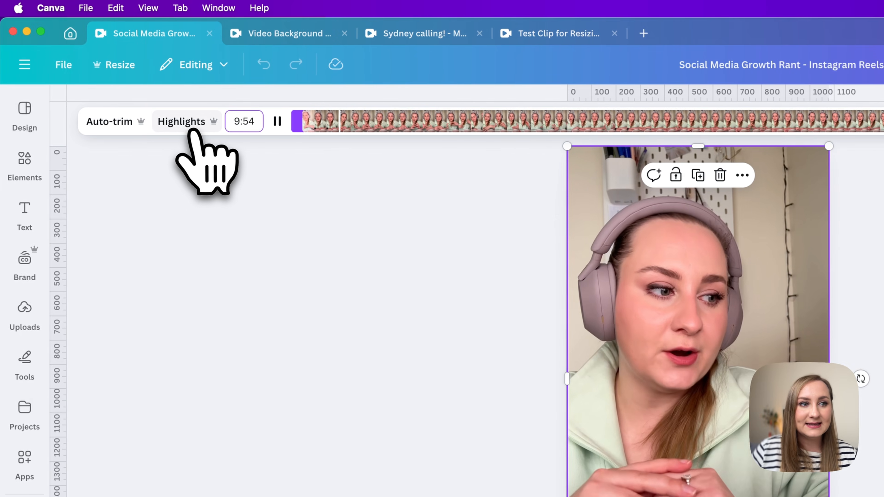
left_click(153, 121)
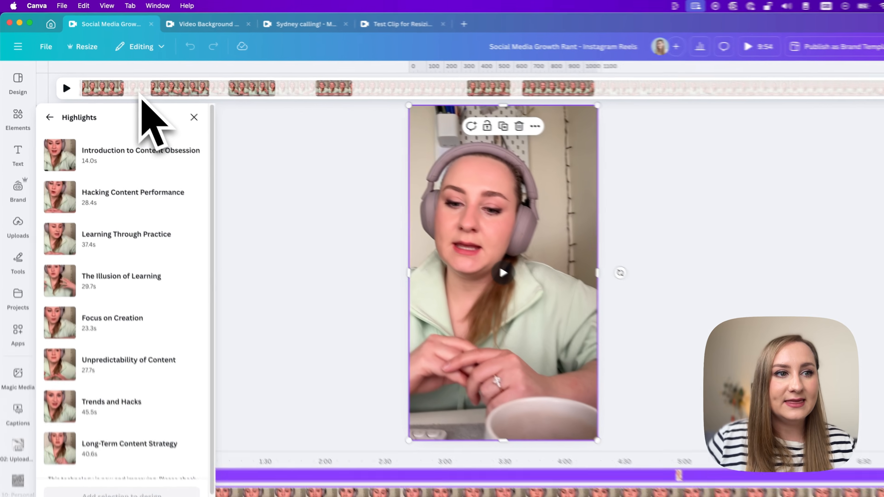
scroll(100, 233, "down", 2)
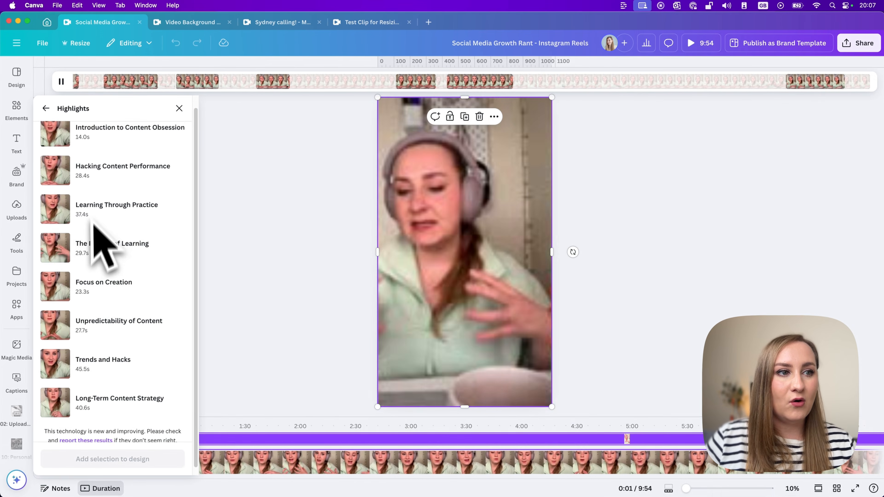
scroll(105, 341, "up", 1)
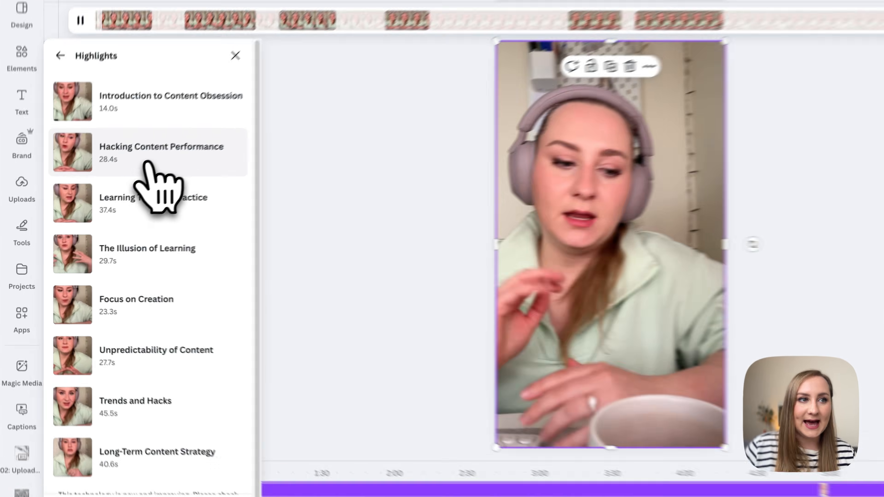
left_click(115, 185)
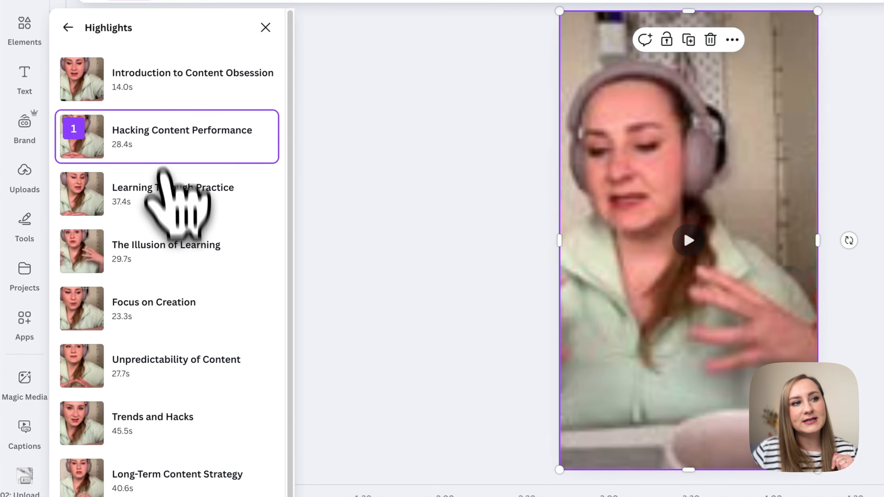
left_click(189, 257)
scroll(197, 278, "down", 1)
left_click(197, 279)
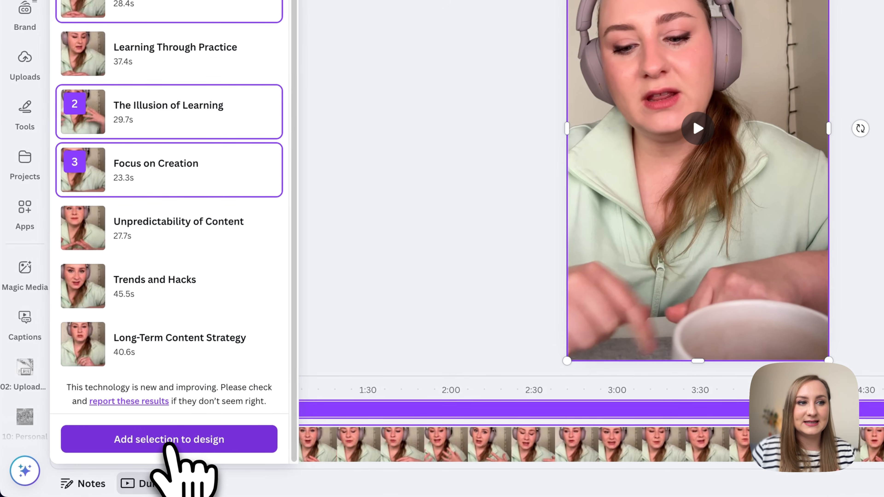
left_click(114, 459)
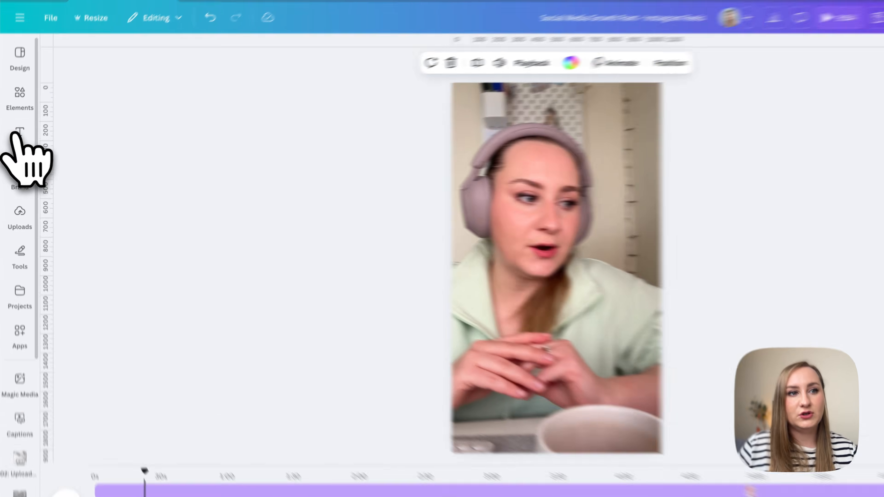
Step: Generate captions for the video with the spoken language set to automatically detect
left_click(16, 141)
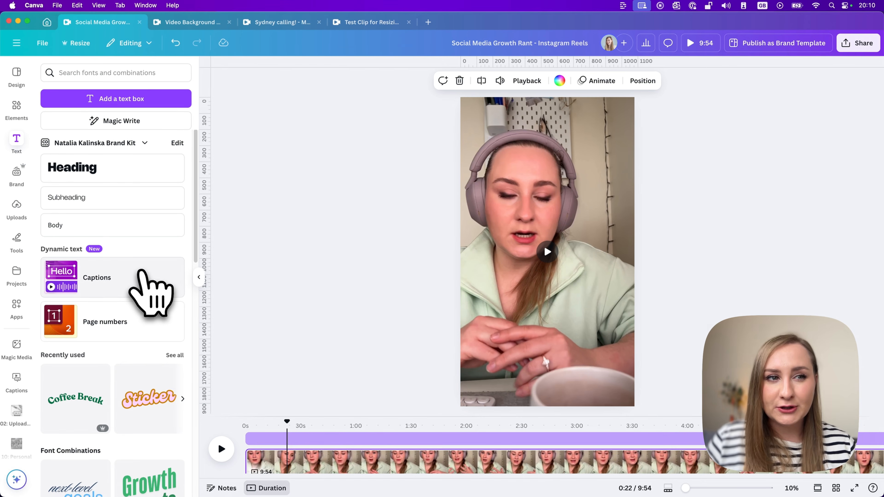
left_click(112, 289)
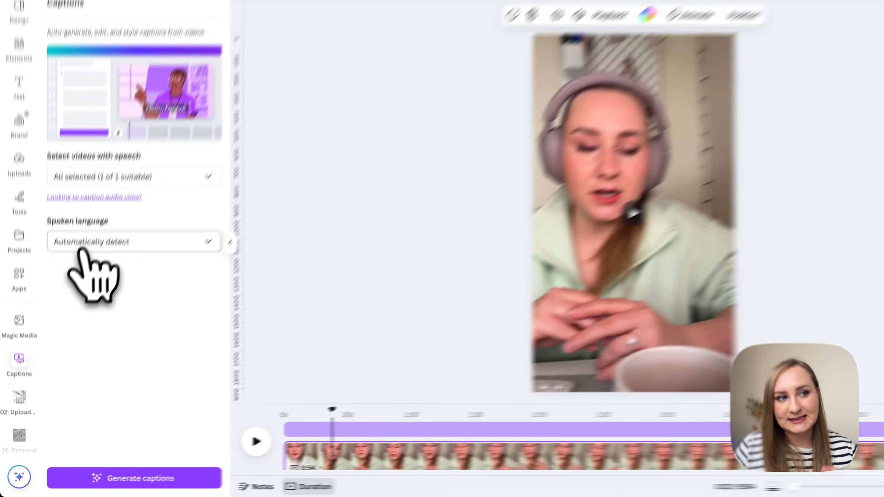
left_click(71, 282)
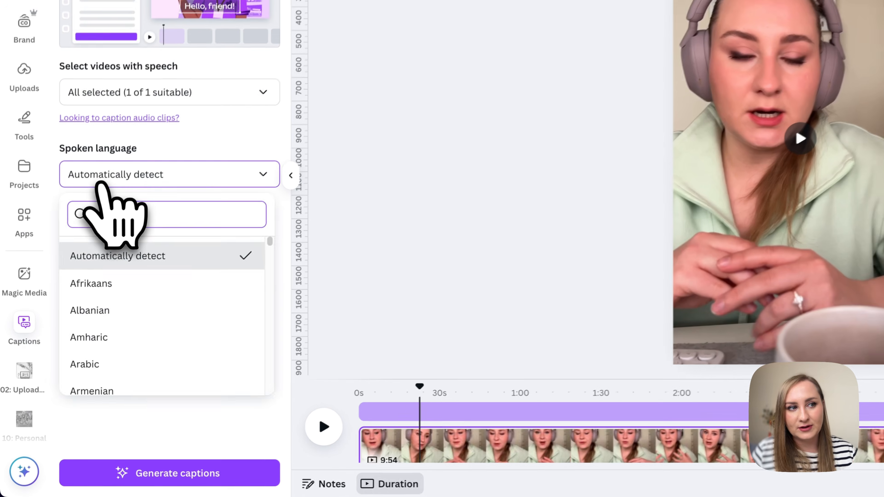
left_click(71, 283)
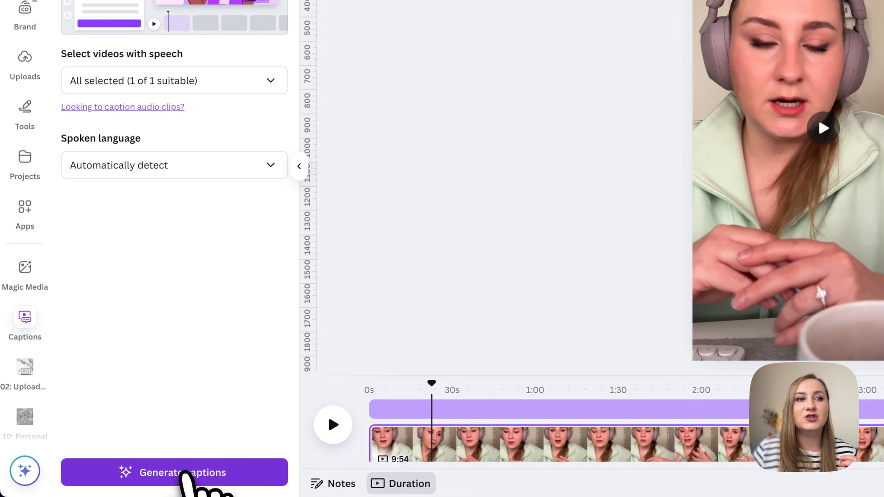
left_click(185, 473)
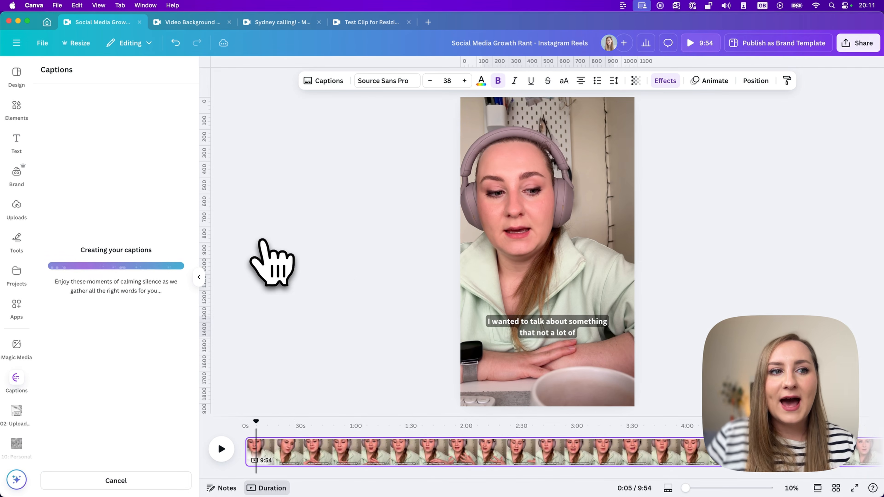
Step: Review the generated captions by scrubbing the timeline and browsing the captions list
left_click(526, 324)
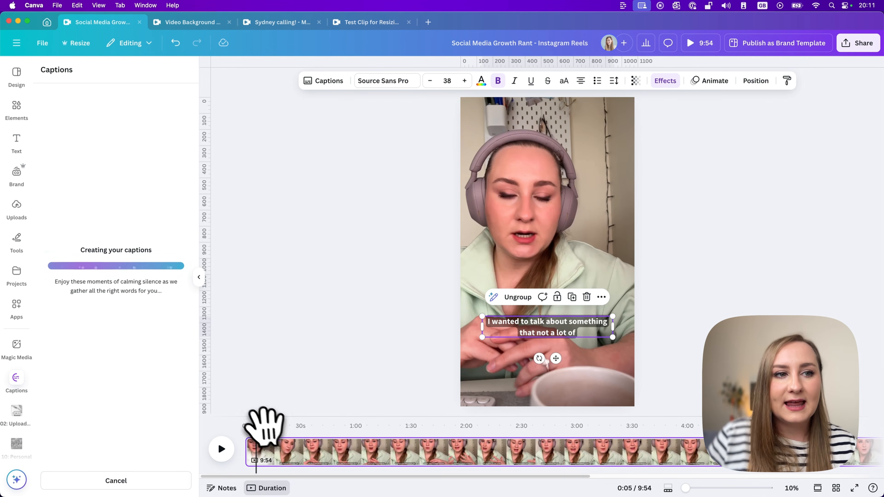
left_click_drag(287, 420, 403, 420)
left_click(523, 331)
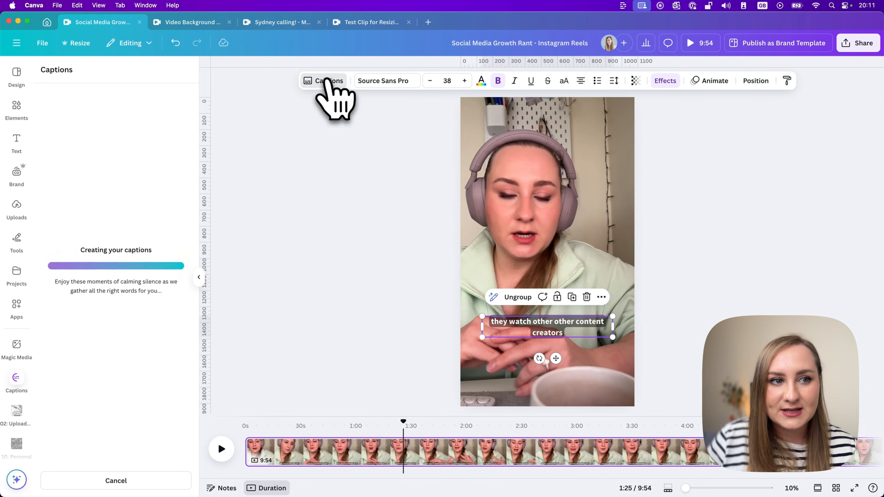
left_click(327, 81)
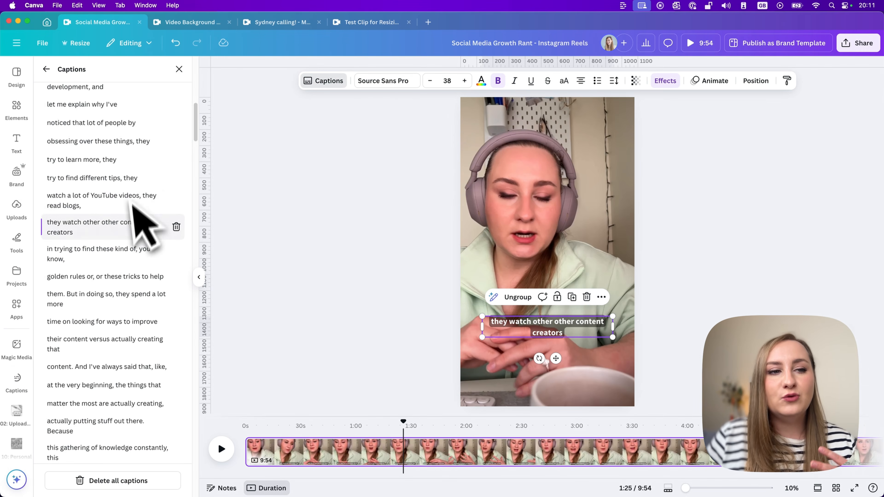
scroll(139, 213, "up", 6)
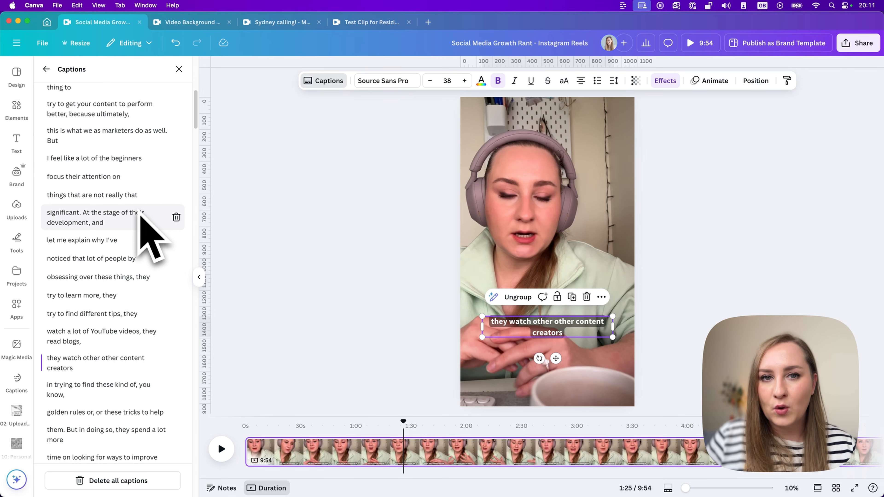
scroll(139, 216, "up", 10)
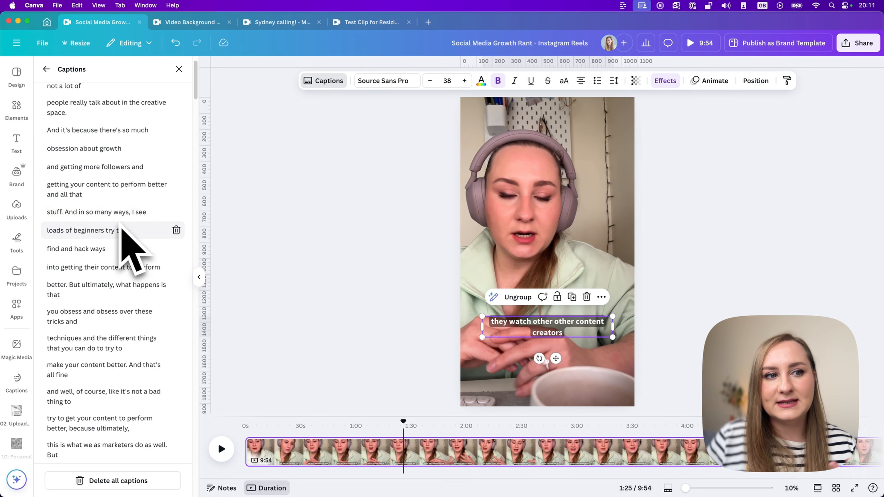
scroll(120, 223, "up", 2)
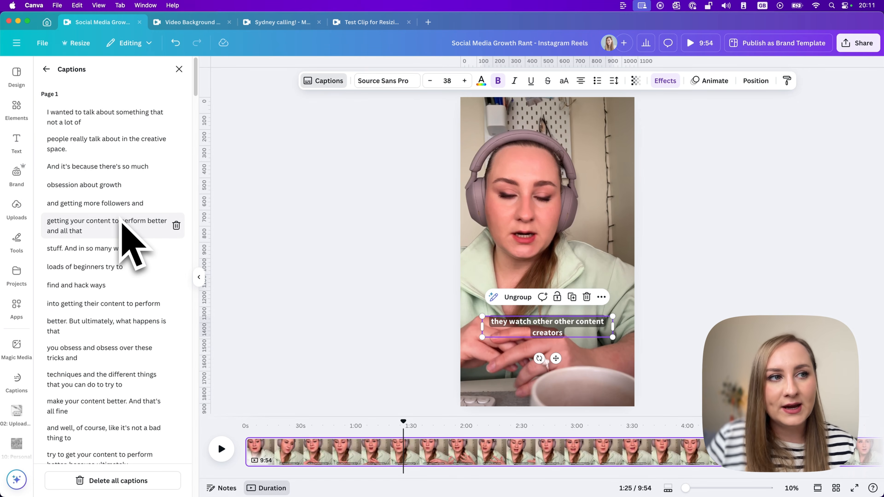
left_click(119, 167)
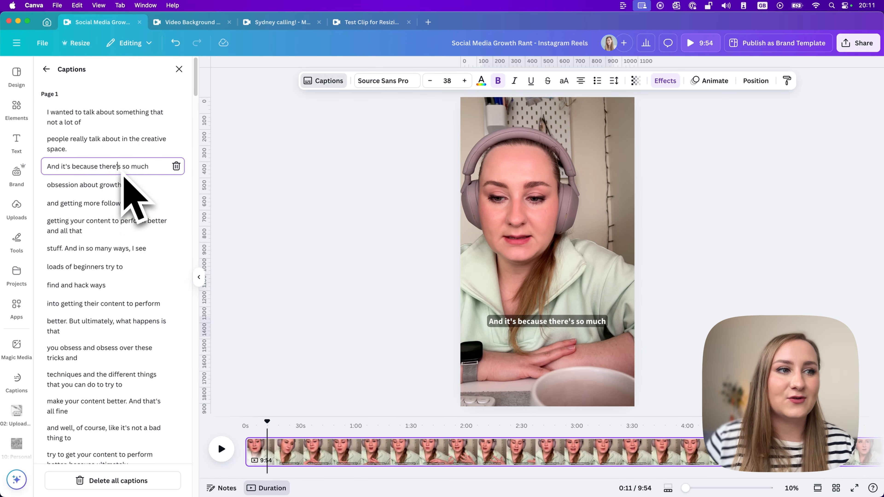
scroll(125, 221, "down", 5)
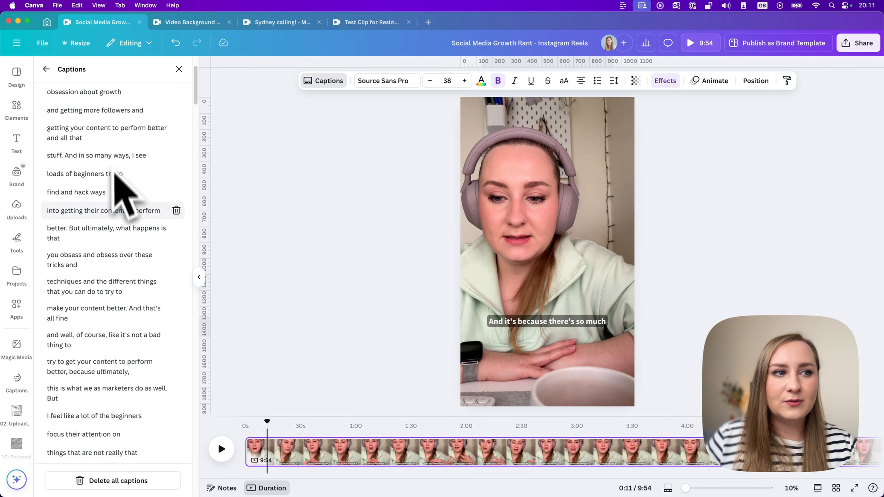
left_click(174, 70)
left_click(179, 72)
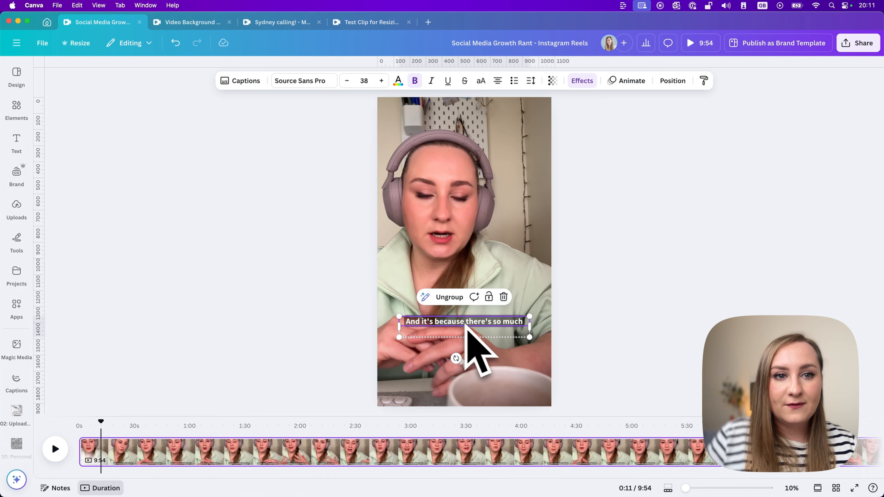
Step: Enlarge the caption text box to about 64.6 font size and change the caption font to Roboto
left_click(528, 321)
left_click_drag(100, 421, 121, 422)
left_click(458, 333)
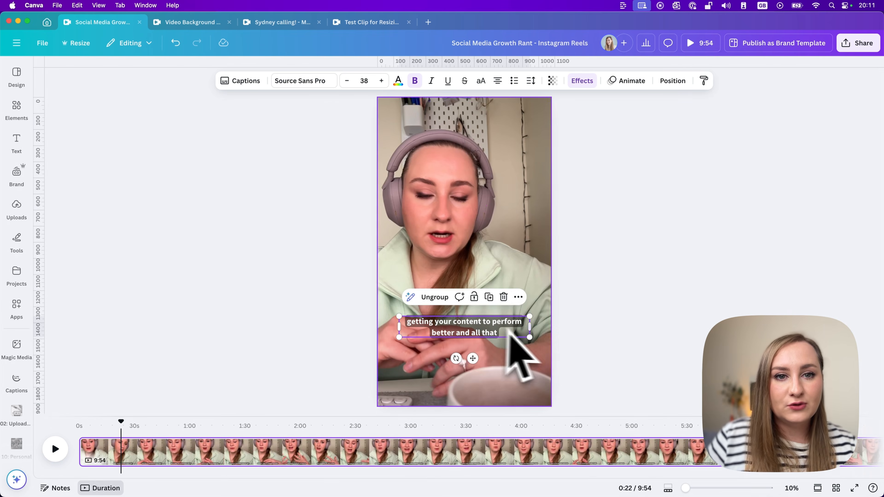
mouse_move(533, 342)
left_mouse_down()
mouse_move(572, 347)
mouse_move(535, 335)
left_mouse_up()
left_click(302, 81)
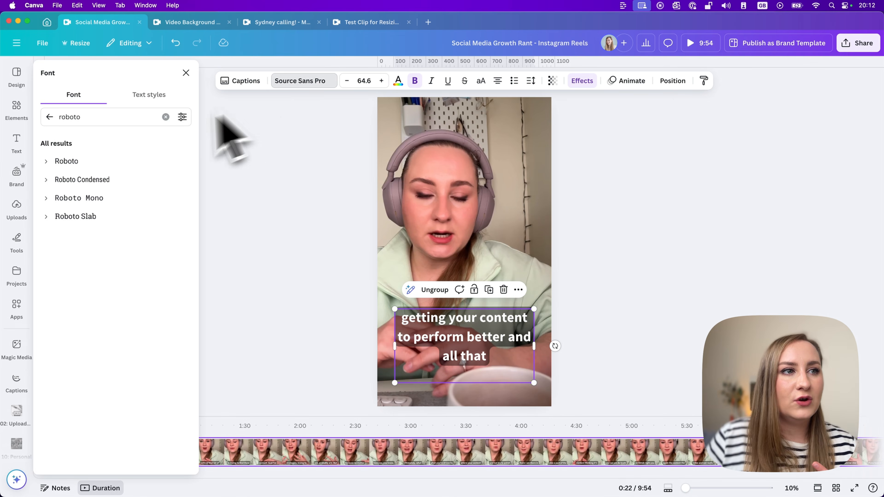
left_click(105, 164)
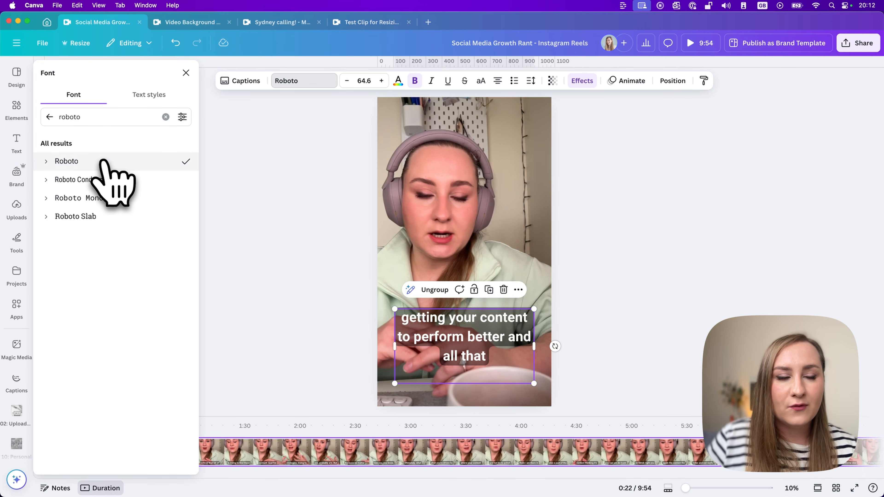
Step: Reduce the captions' line spacing to 1.13
left_click(530, 80)
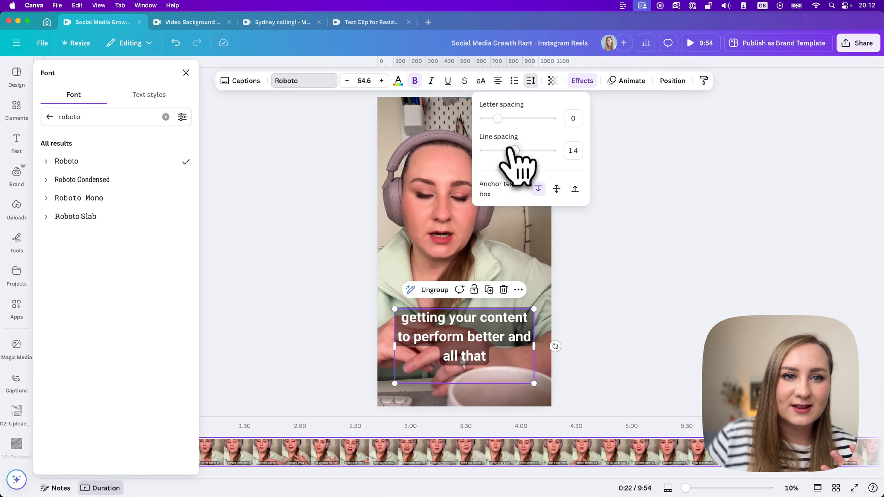
left_click(500, 150)
left_click_drag(502, 154, 504, 153)
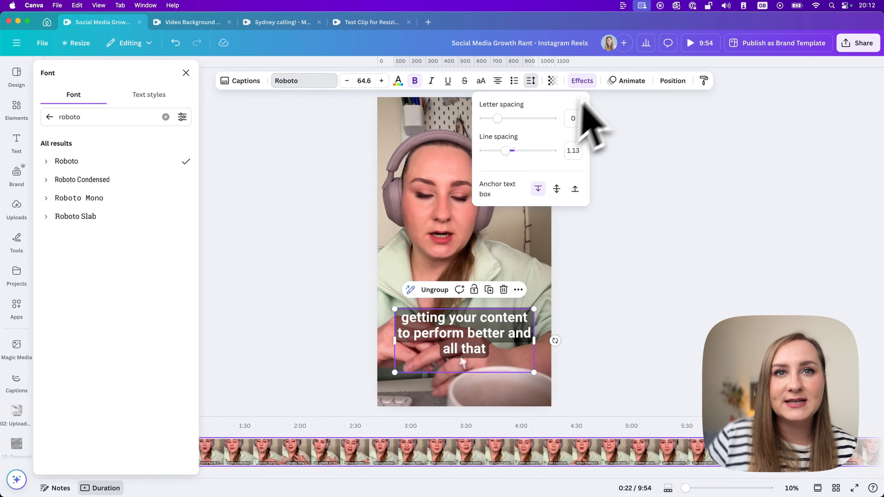
Step: Apply the Outline effect to the captions with thickness about 158 and a dark navy outline colour
left_click(588, 81)
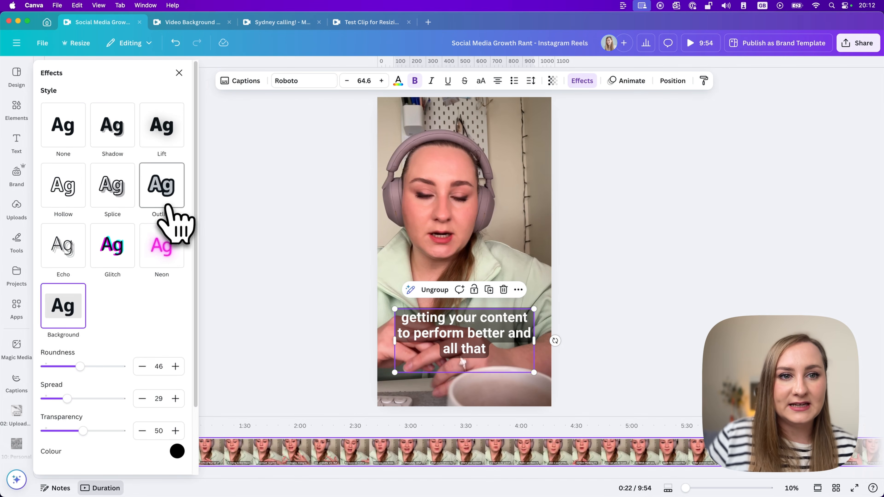
left_click(164, 195)
left_click_drag(64, 246, 95, 245)
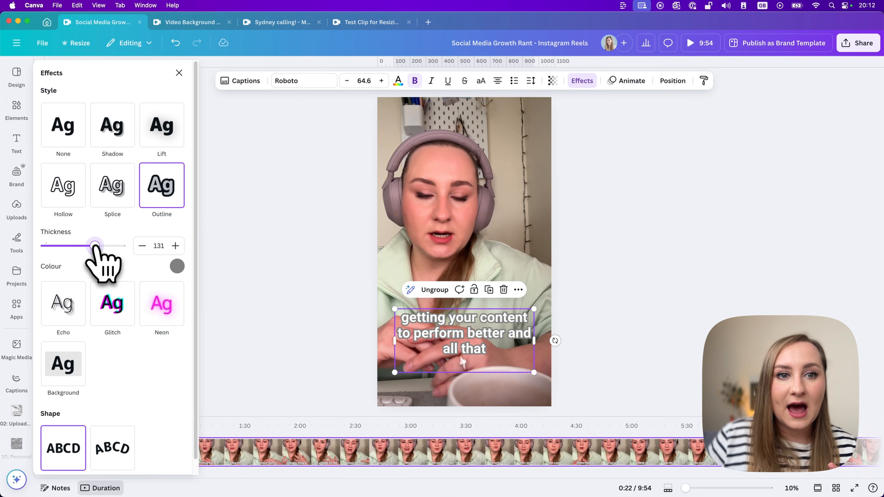
left_click(176, 267)
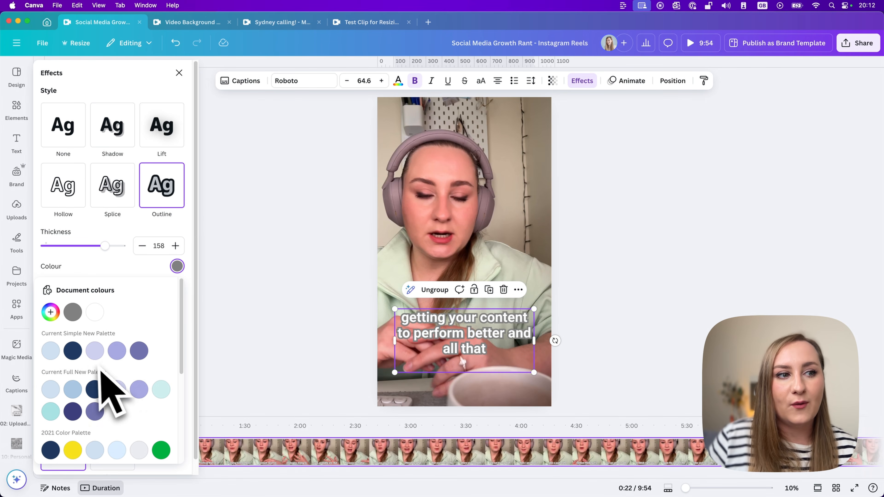
left_click(72, 350)
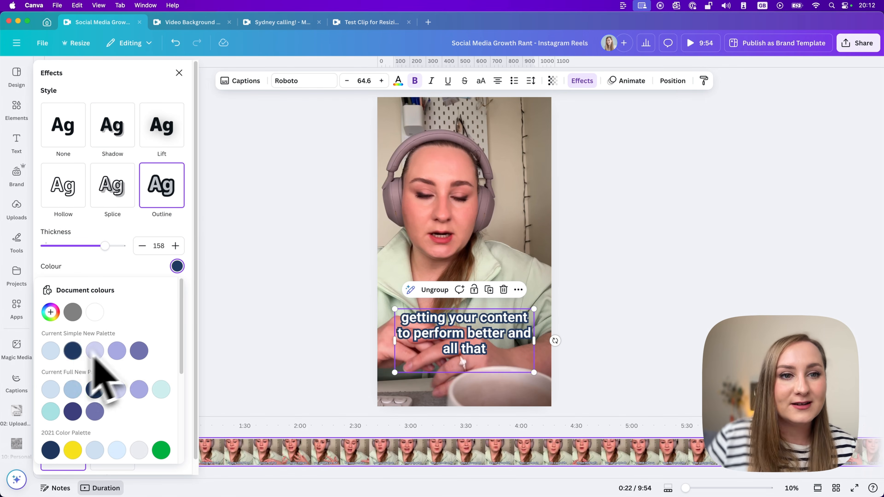